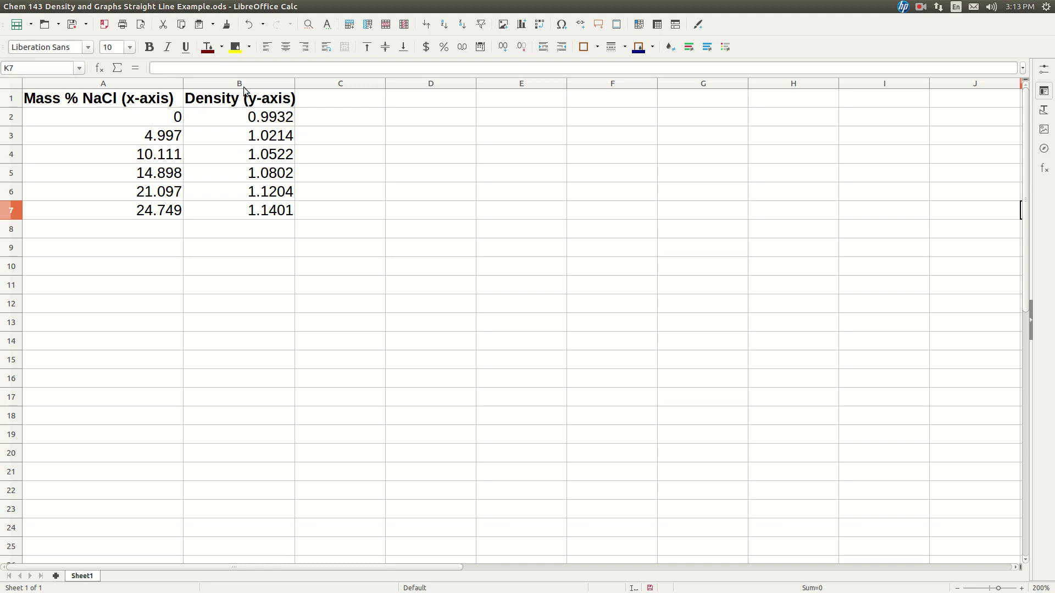
Select the mass % and density values in A2:B7, excluding the header row.
left_click(150, 117)
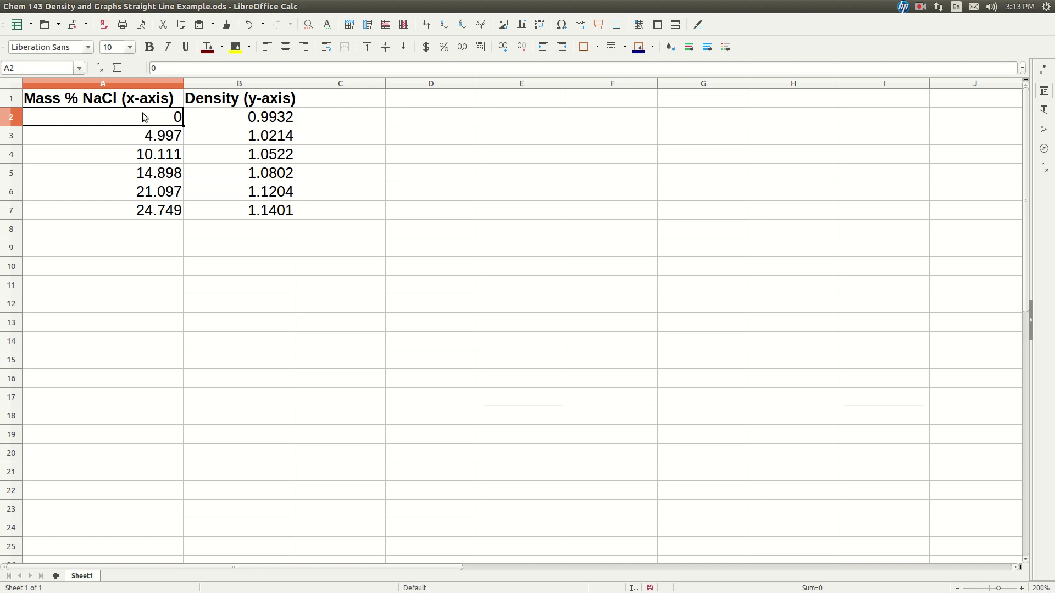
left_click(270, 215, "shift")
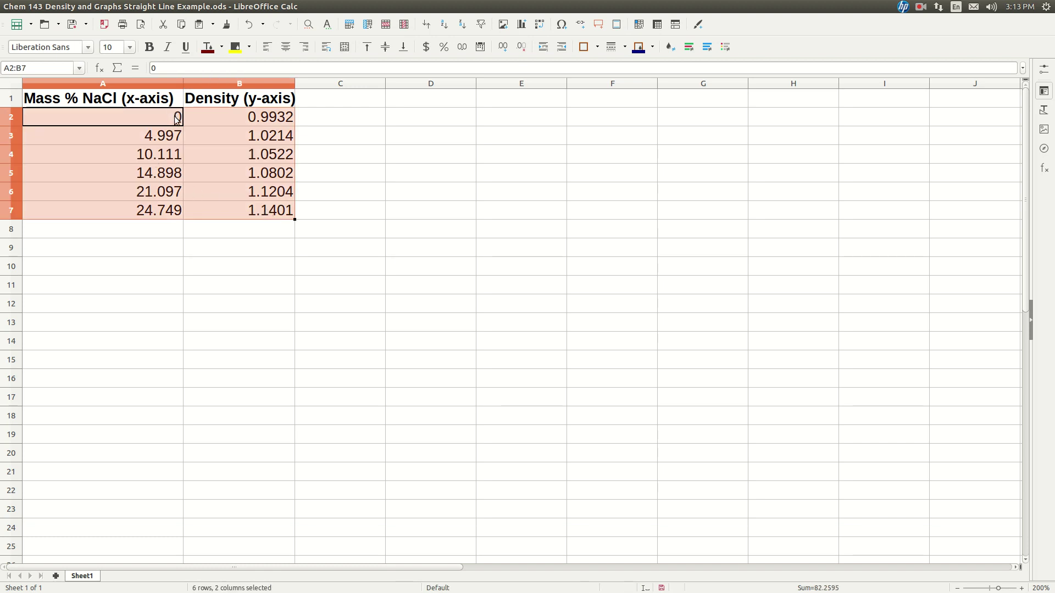
Start an XY (Scatter) chart from A2:B7 and advance the Chart Wizard to Chart Elements.
left_click(116, 6)
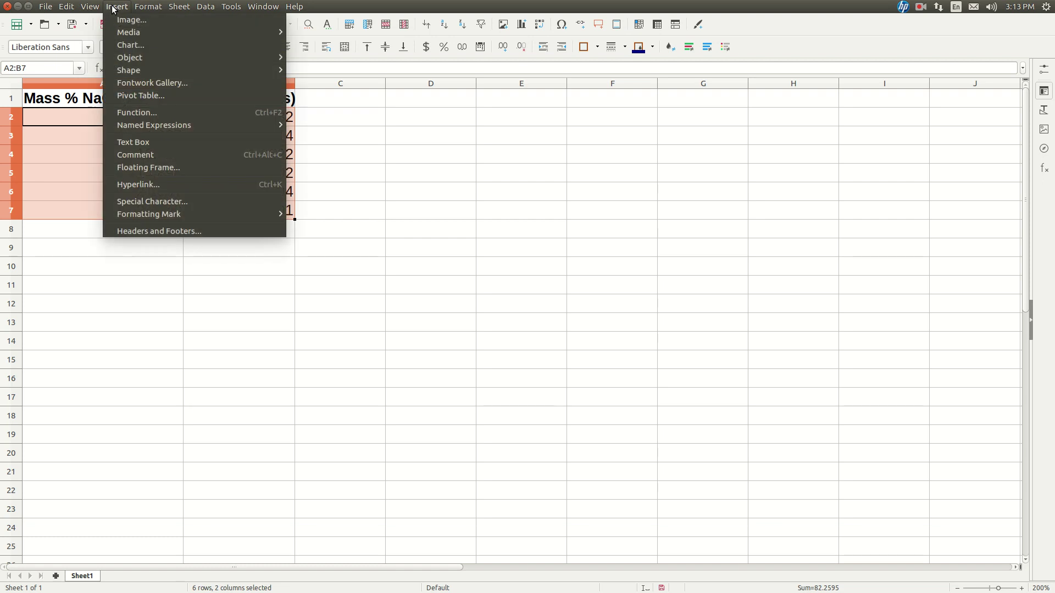
left_click(132, 46)
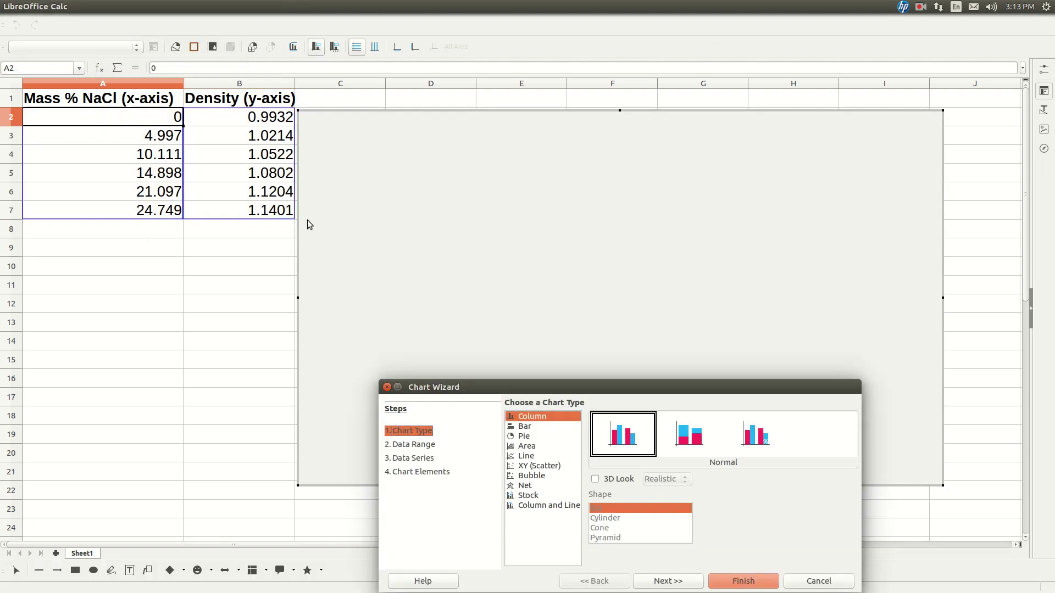
left_click_drag(501, 387, 462, 269)
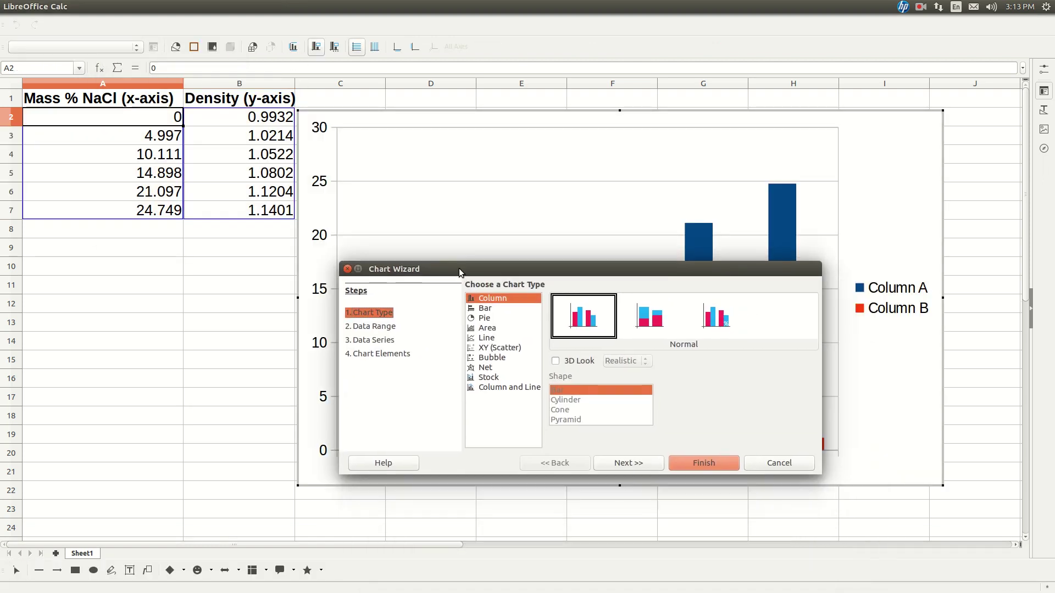
left_click(494, 351)
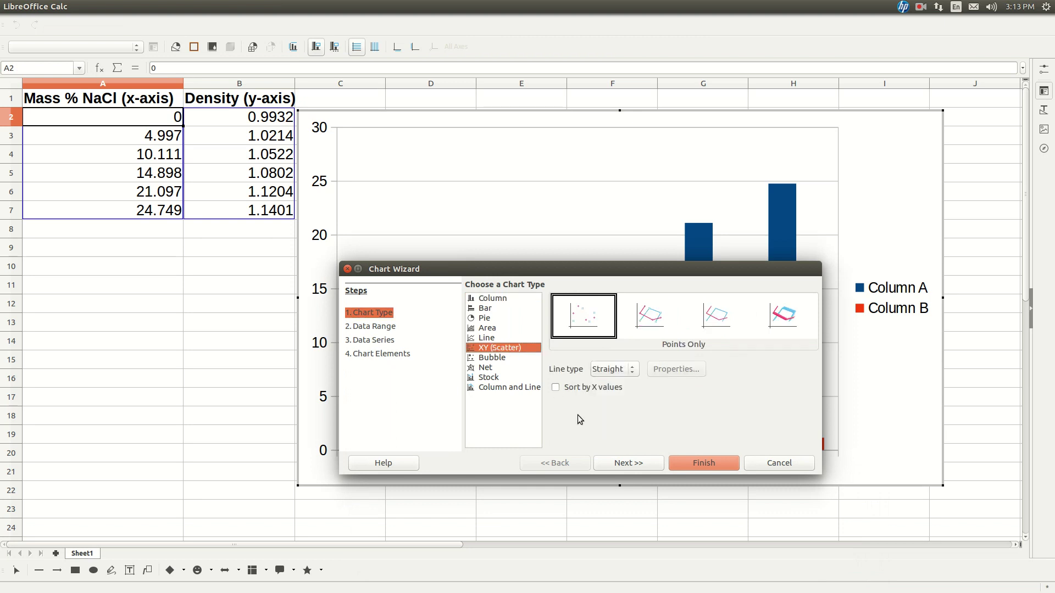
left_click(625, 463)
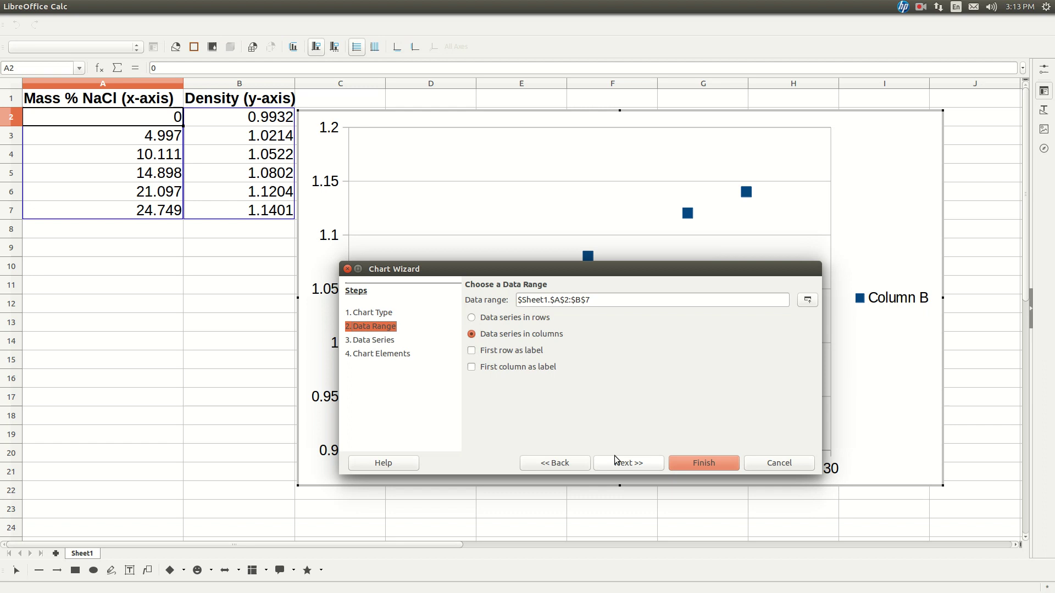
left_click(624, 464)
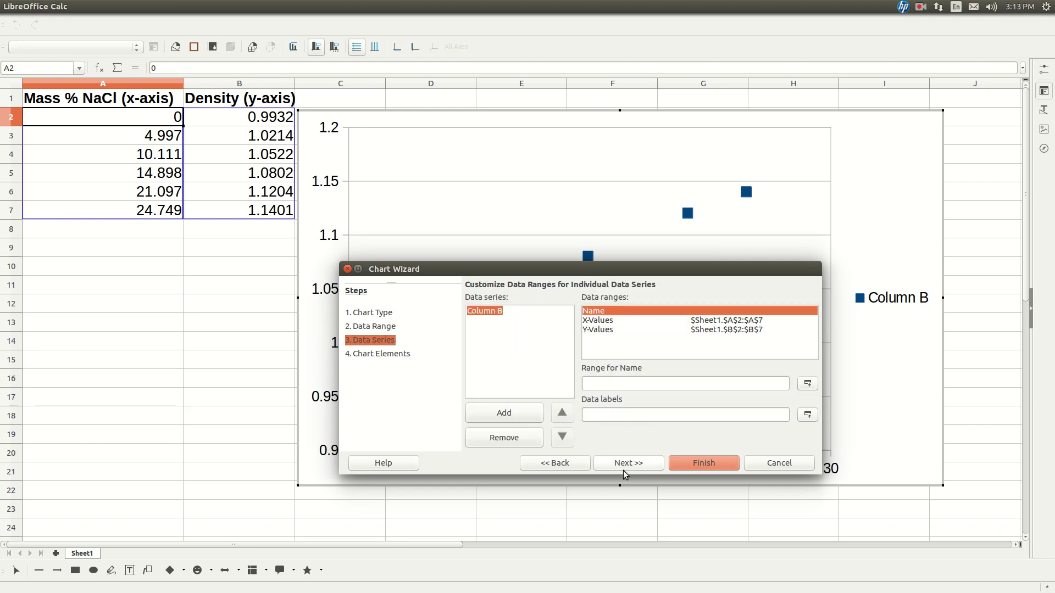
left_click(622, 467)
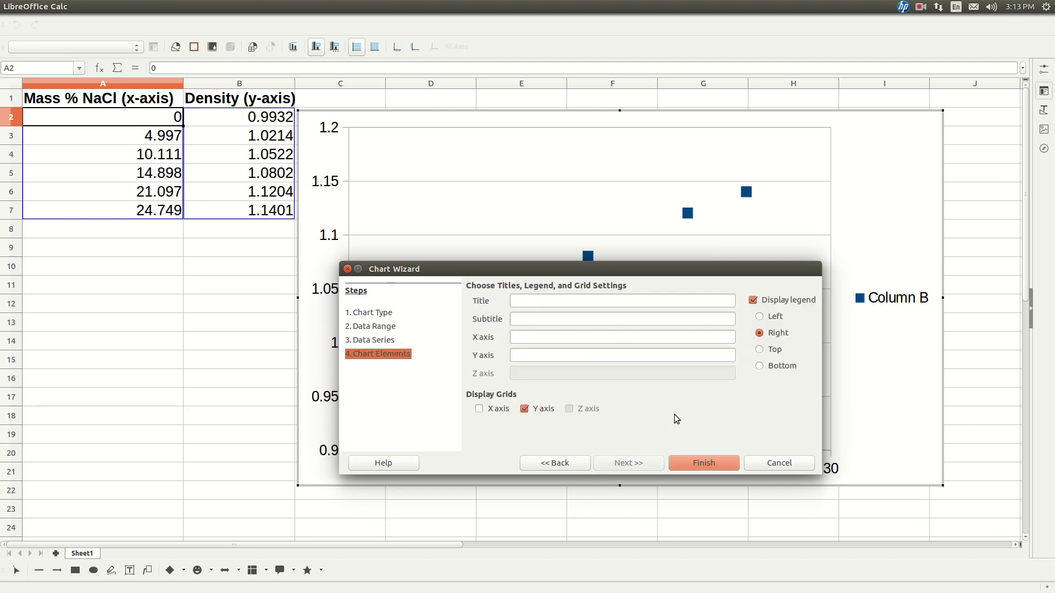
Hide the legend, title the chart 'Density vs. Mass % NaCl', and add an author subtitle and Mass % NaCl X axis title.
left_click(754, 301)
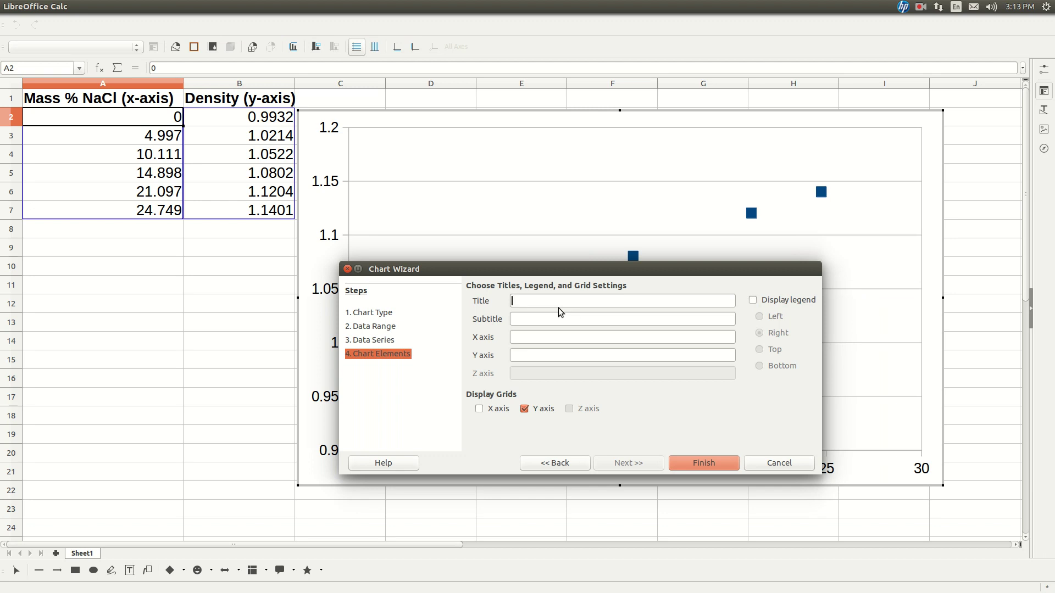
type("Density vs. Mass ")
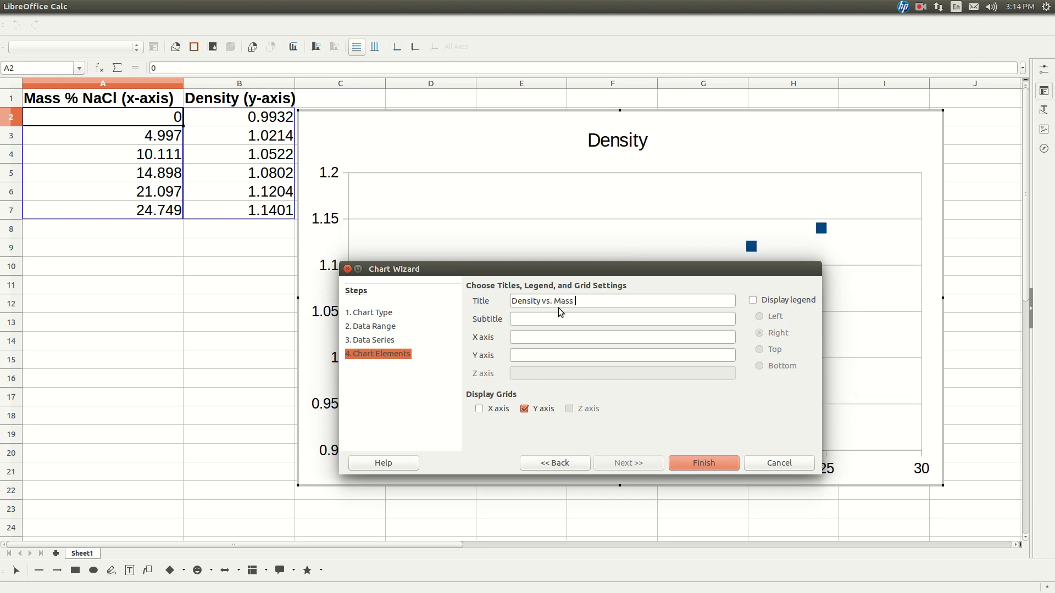
type("% NaCl")
left_click(548, 323)
type("Joe")
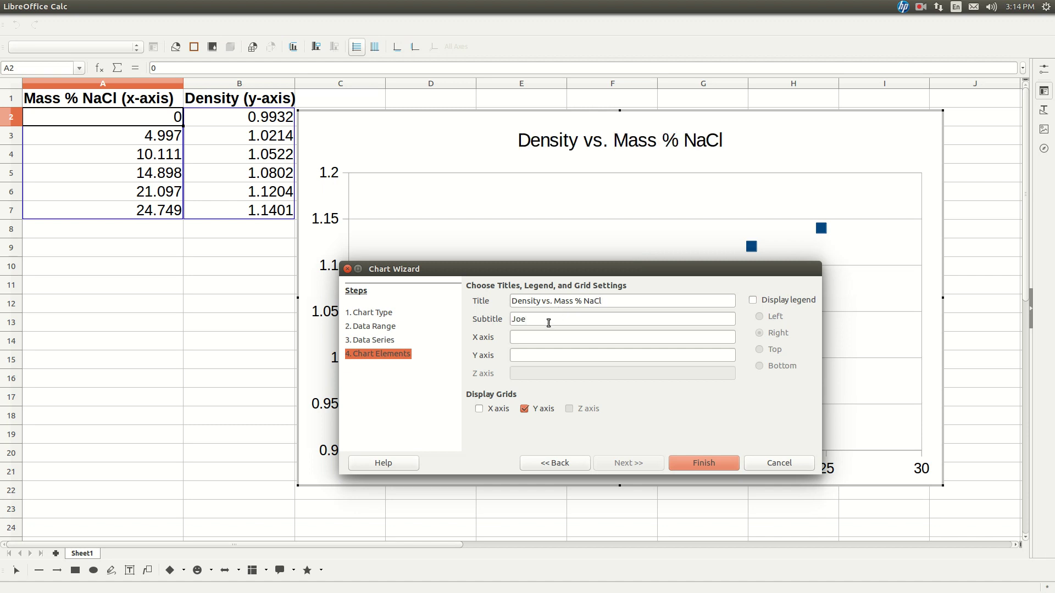
type(" Caddell")
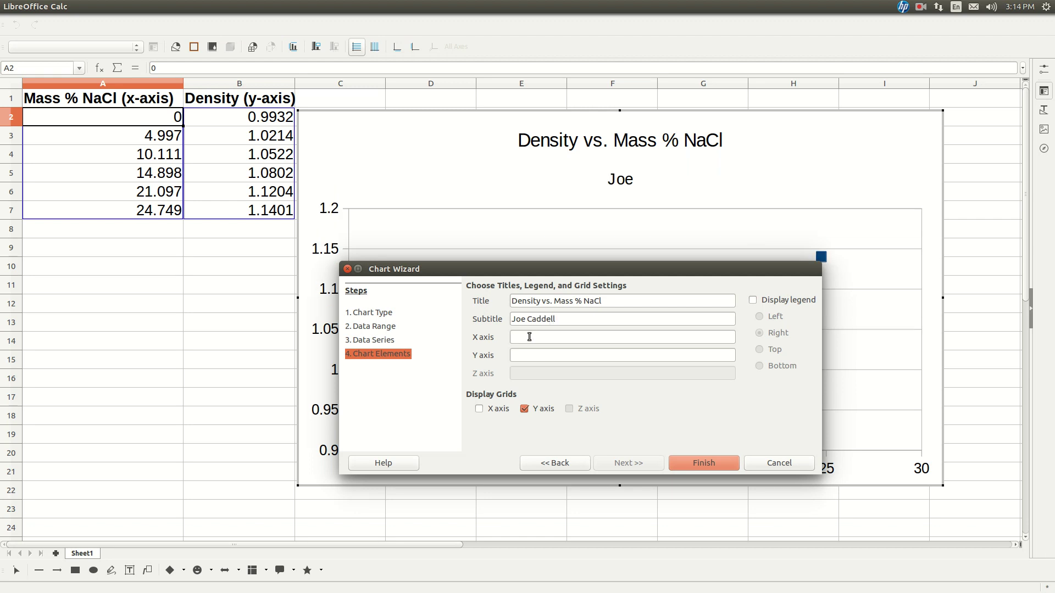
type("M")
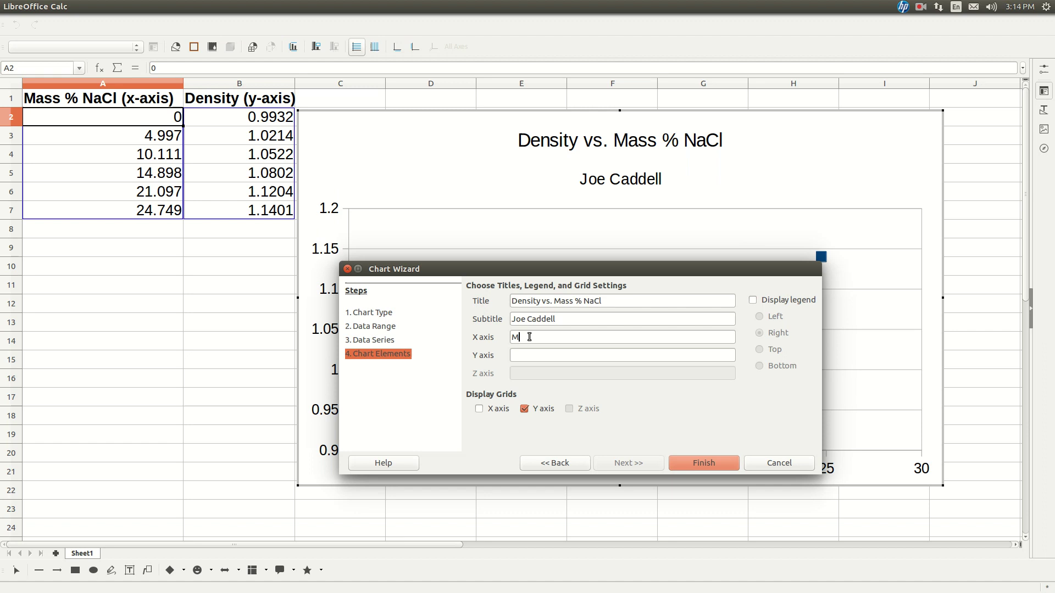
type("ass % NaCl")
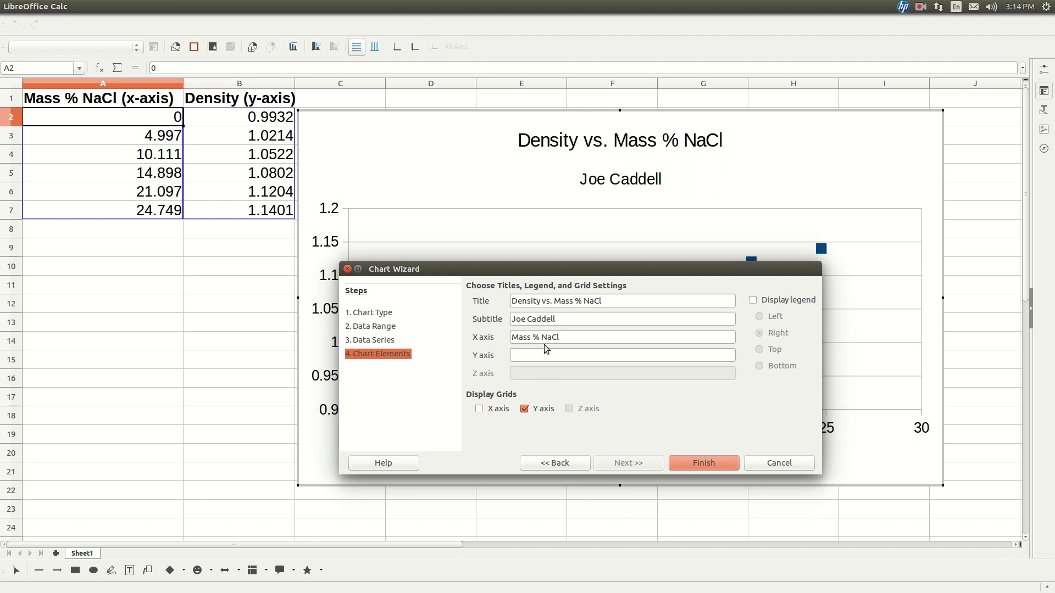
Add the density Y axis title and turn on vertical X axis gridlines.
left_click(534, 356)
type("Density (g/mL")
left_click(480, 409)
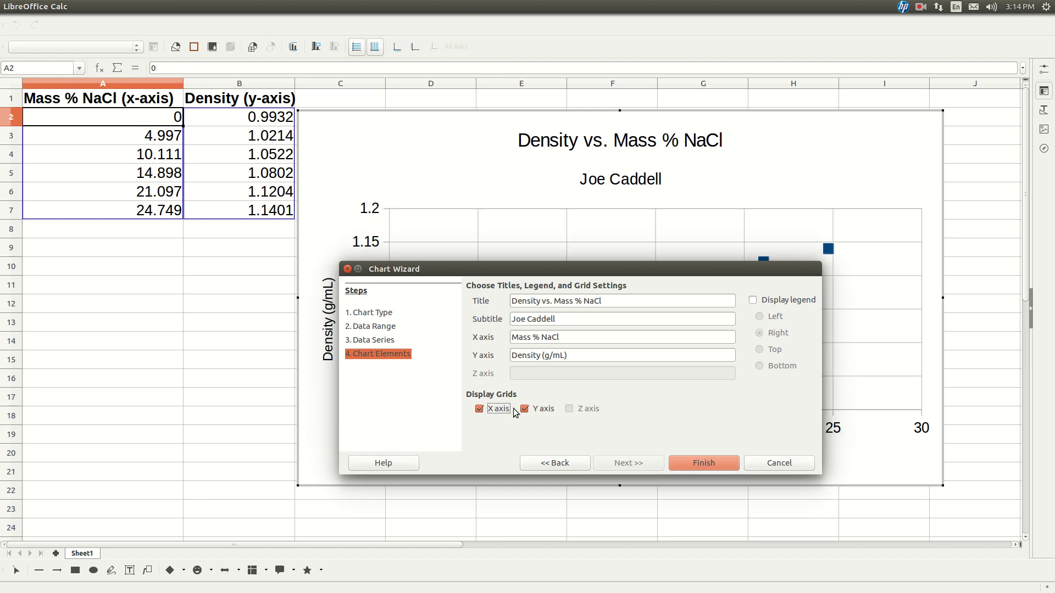
Place the finished chart on the sheet and bring up the Y axis scale settings.
left_click(700, 466)
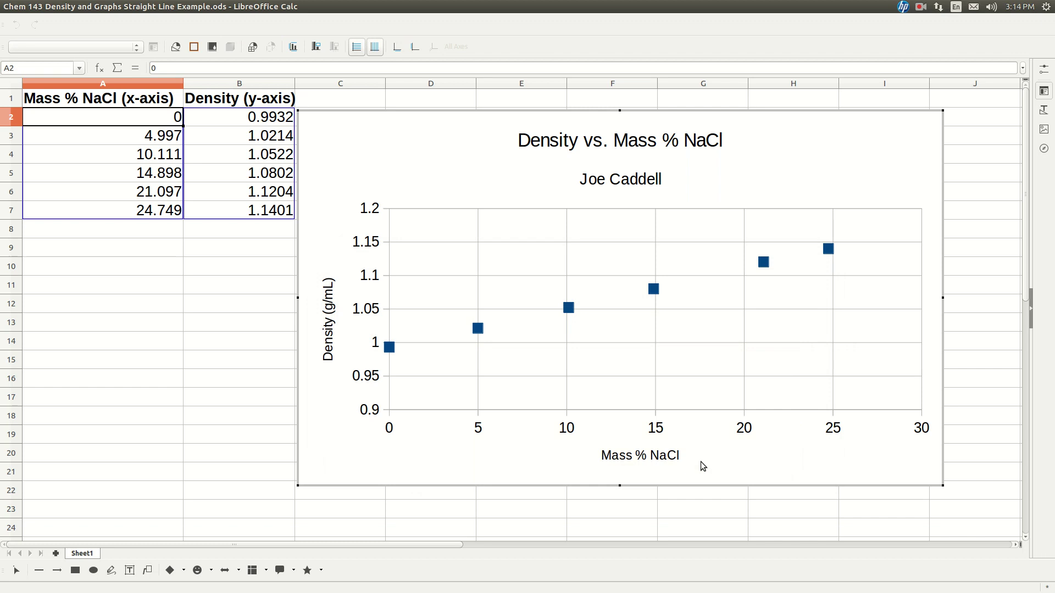
right_click(372, 417)
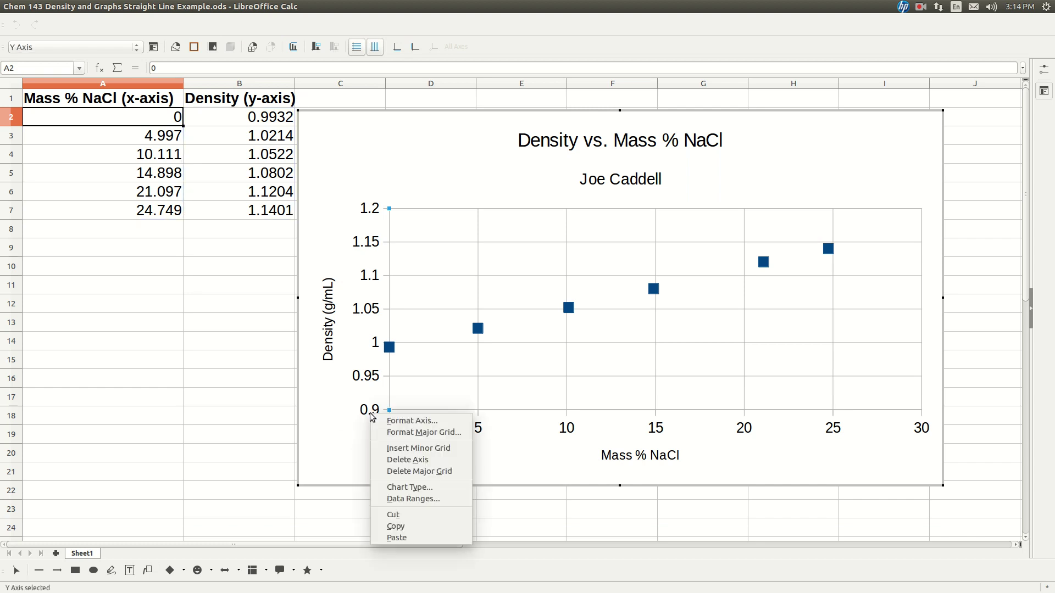
left_click(412, 421)
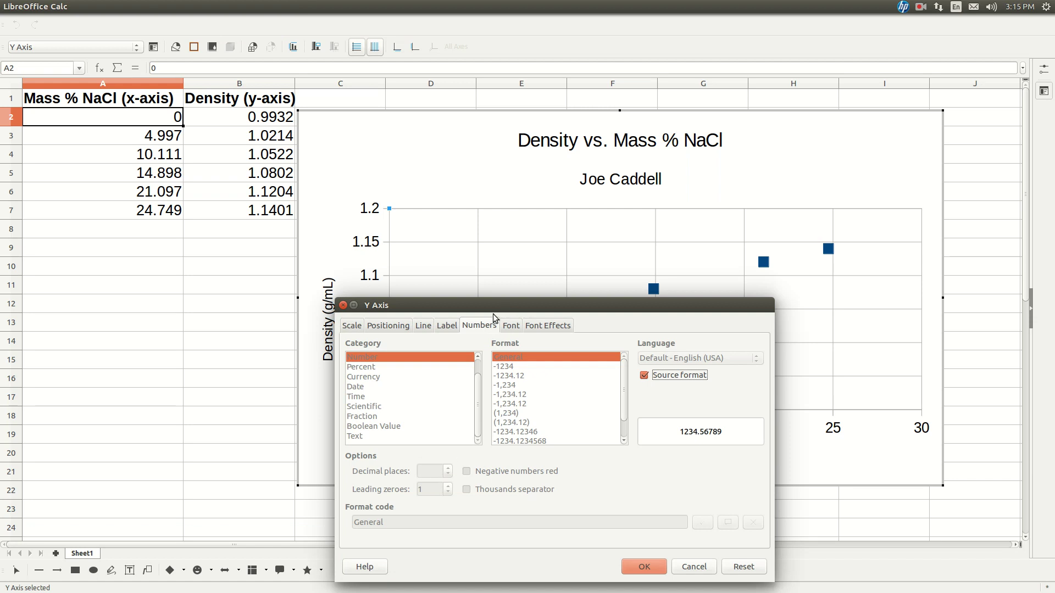
left_click(351, 326)
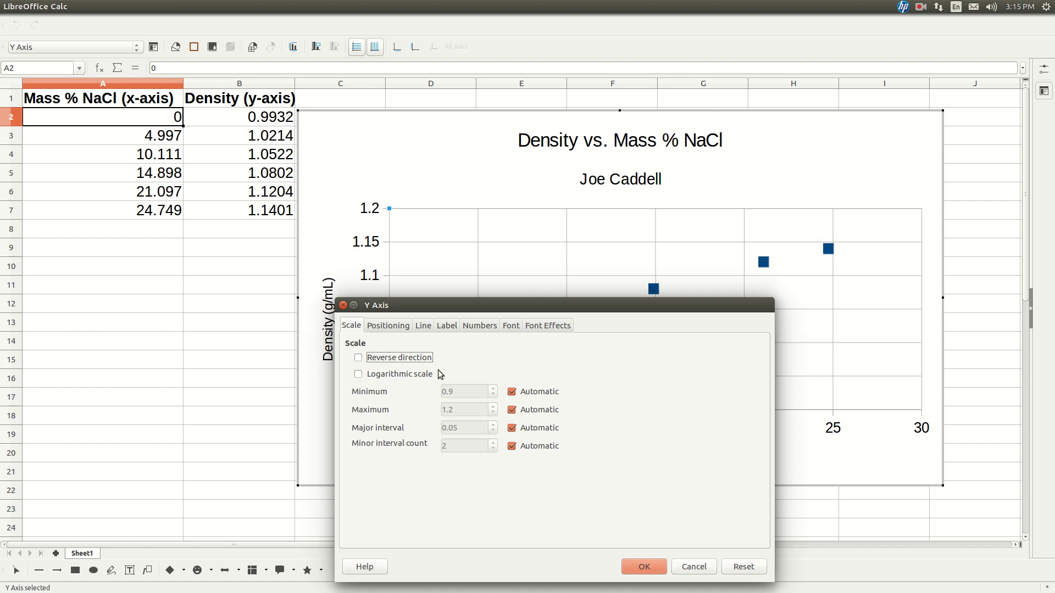
Set the density axis to a fixed minimum of 0.99 and maximum of 1.15.
left_click(512, 392)
left_click(477, 393)
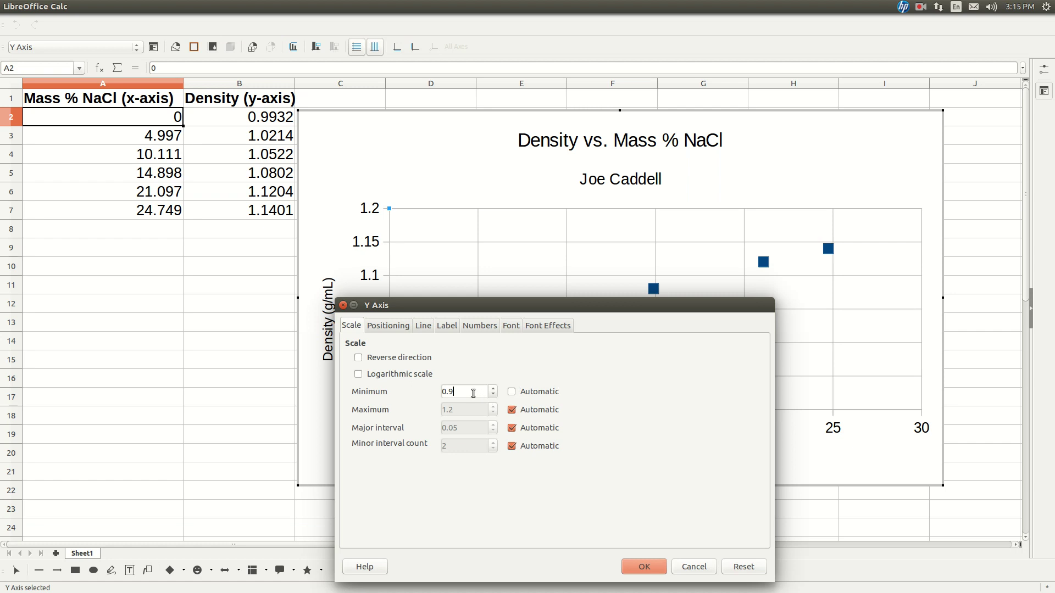
type("9")
left_click(511, 409)
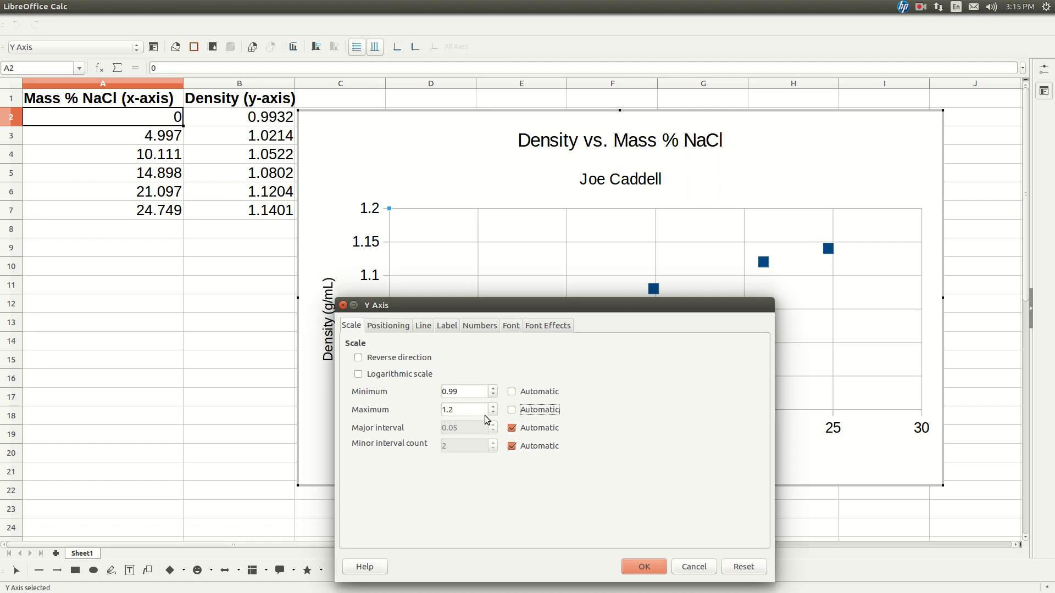
left_click(465, 412)
key("BackSpace")
type("15")
left_click(642, 568)
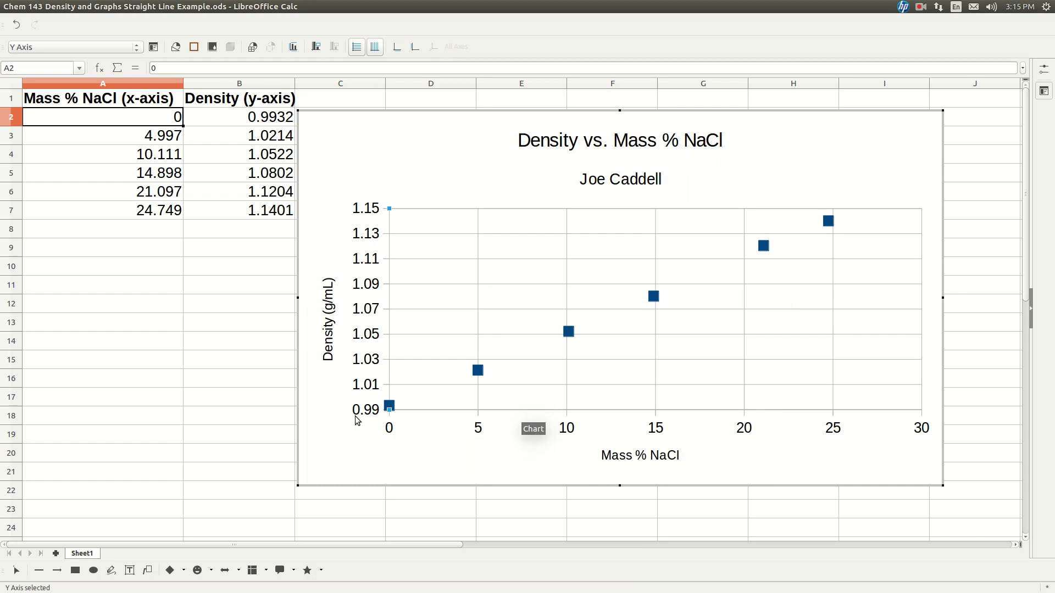
Change the Mass % NaCl axis maximum from automatic 30 to a fixed 25.
right_click(478, 431)
left_click(491, 436)
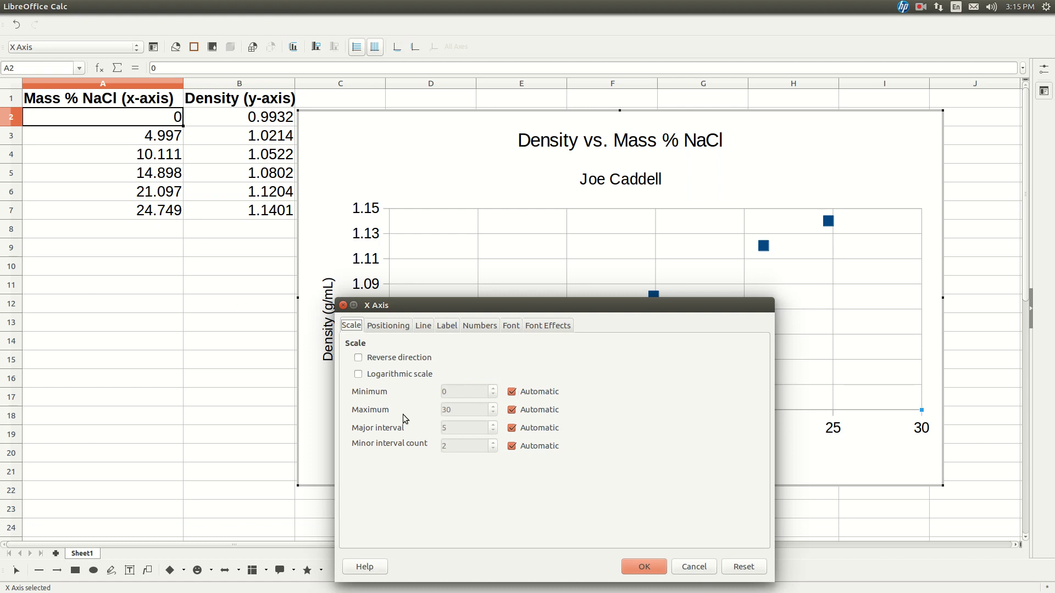
left_click(518, 410)
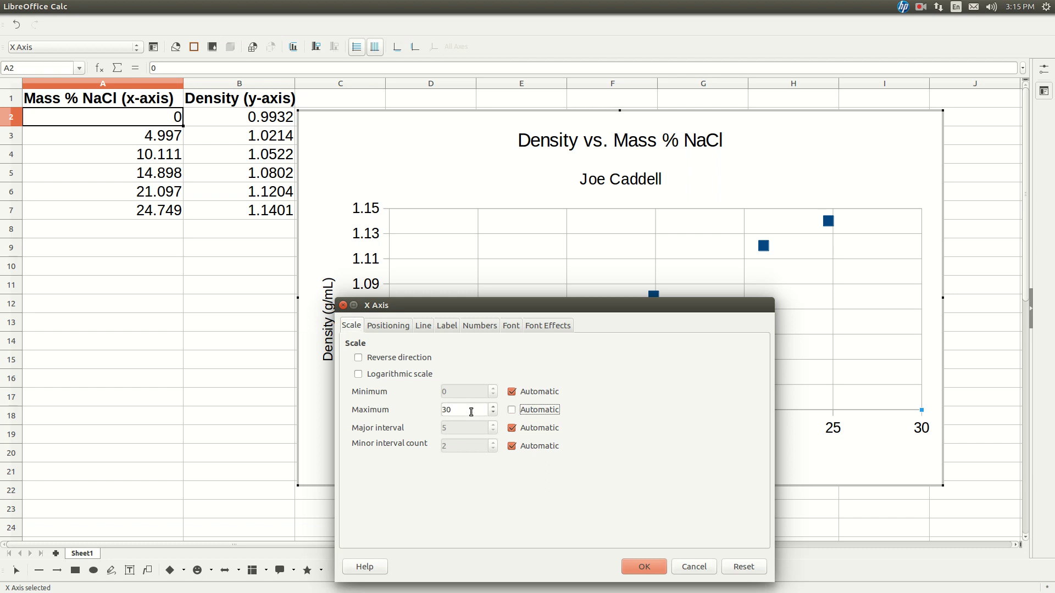
left_click(471, 411)
key("BackSpace")
type("25")
left_click(642, 567)
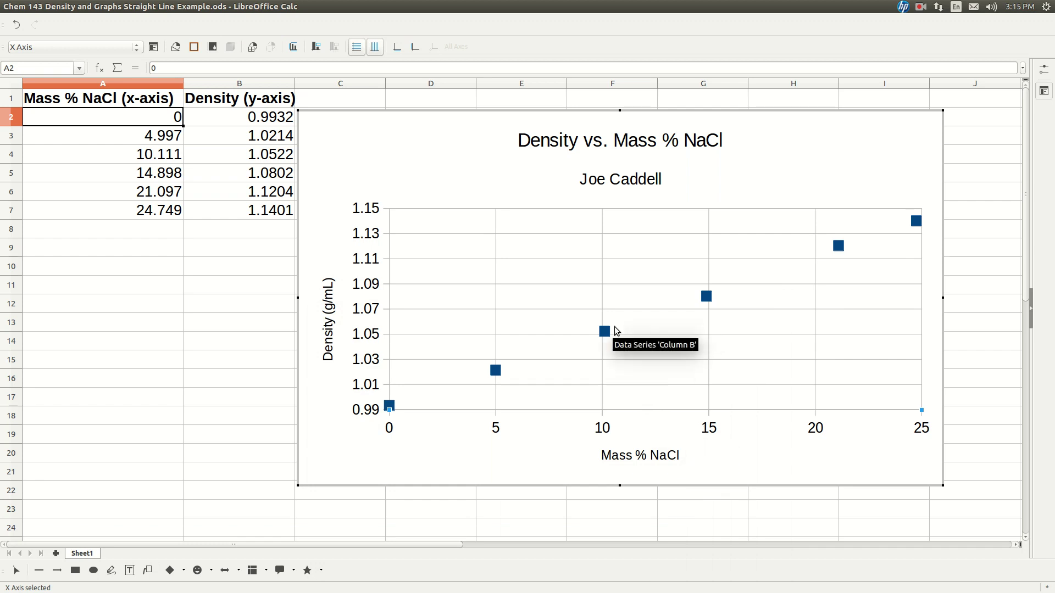
Add a linear trendline with its equation shown, and move the equation just below the subtitle.
mouse_move(606, 332)
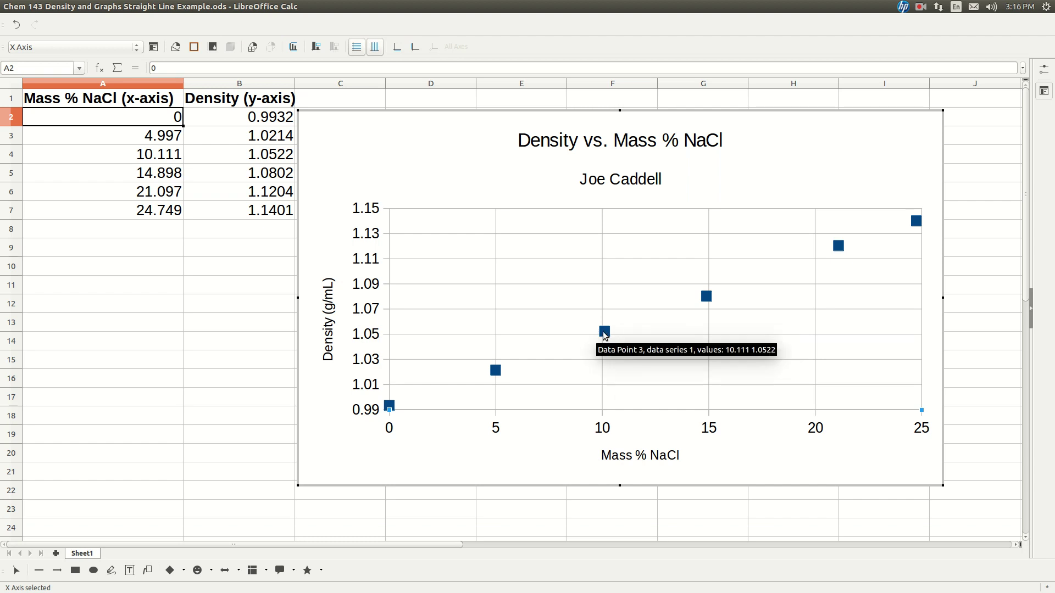
right_click(607, 334)
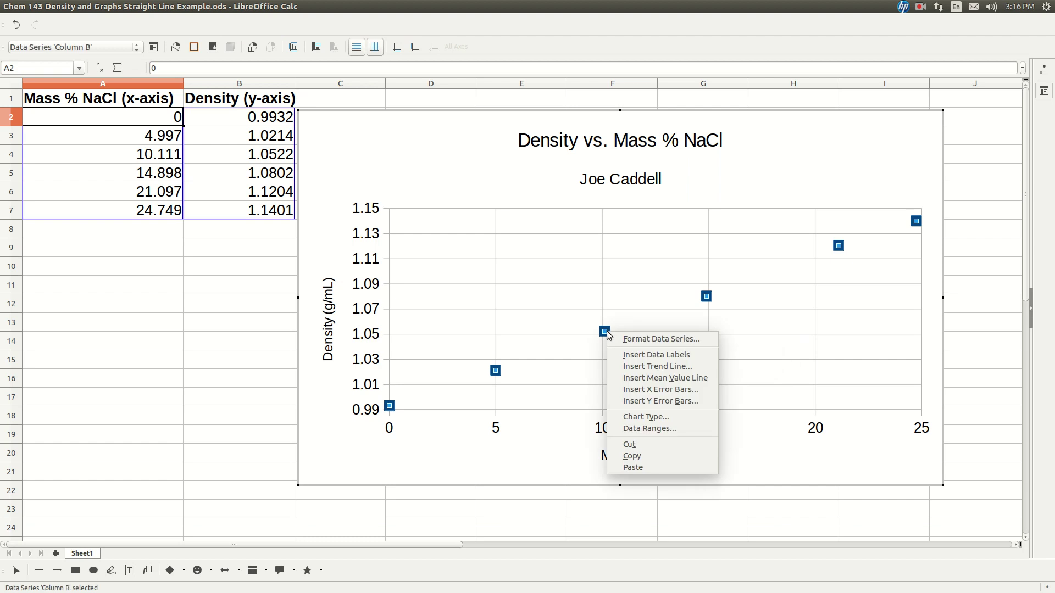
left_click(628, 364)
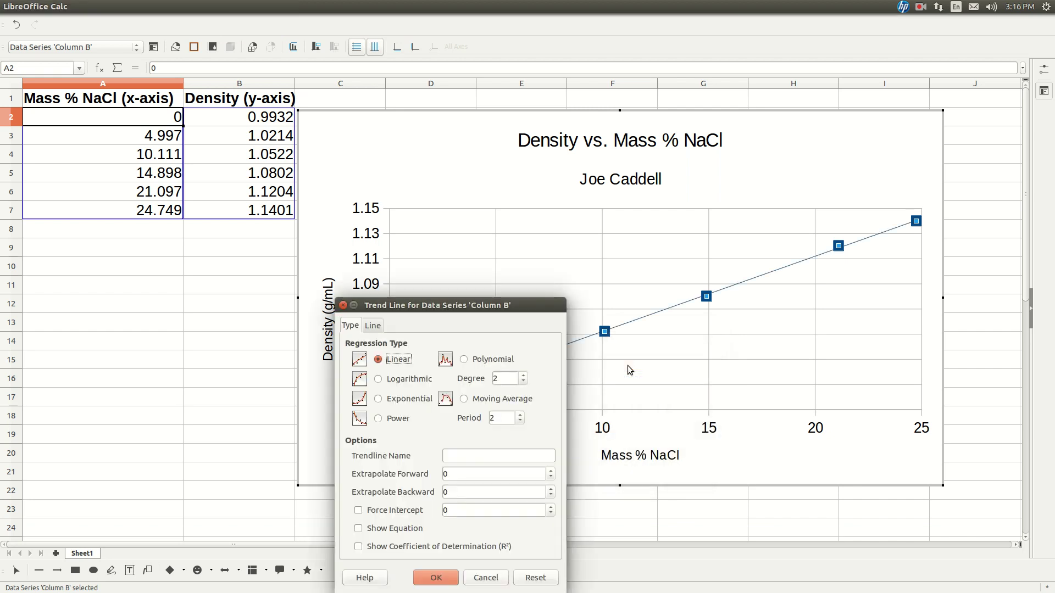
left_click_drag(467, 308, 438, 220)
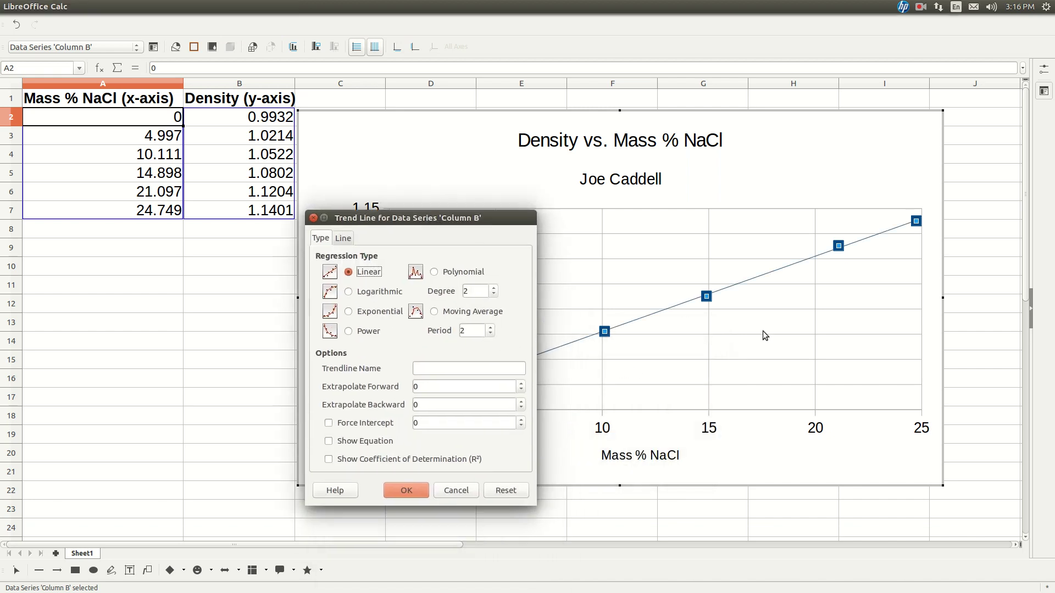
left_click(329, 442)
left_click(406, 491)
left_click(489, 233)
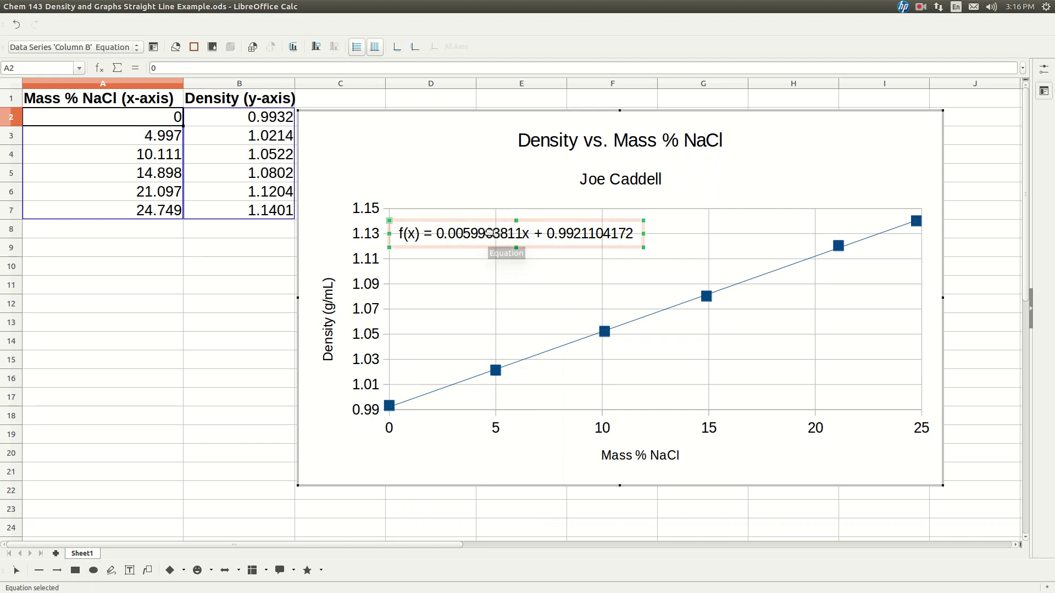
left_click_drag(489, 233, 581, 199)
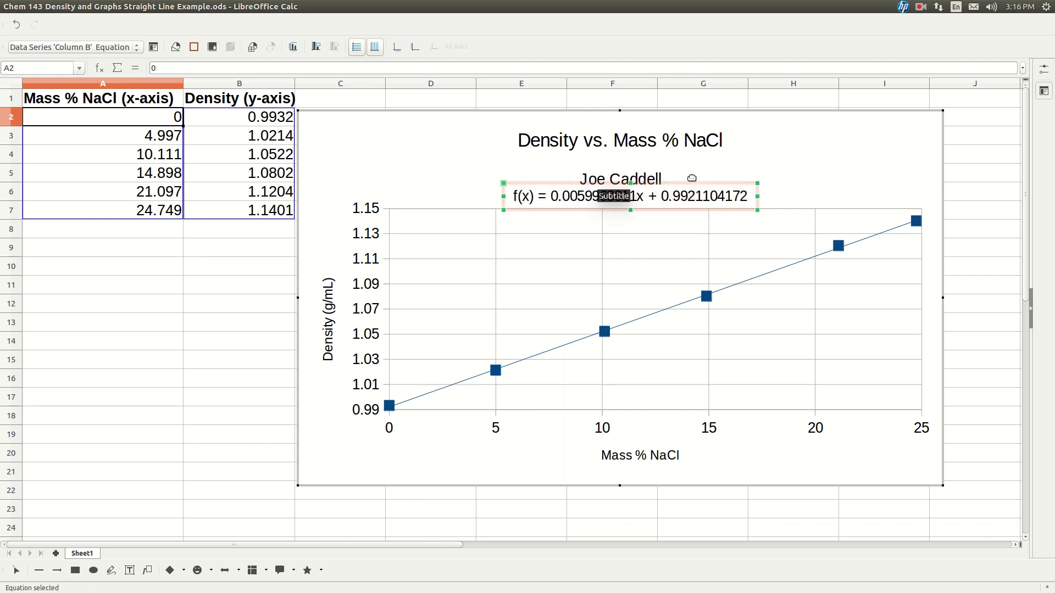
Format the trendline equation as Number with 6 decimal places and move it beside the subtitle.
right_click(535, 200)
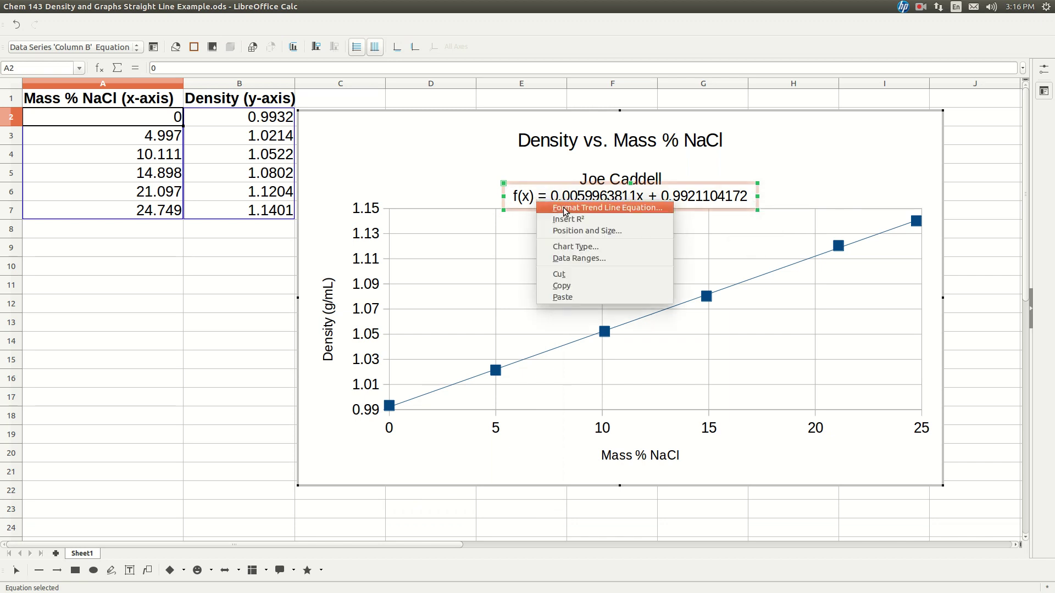
left_click(563, 207)
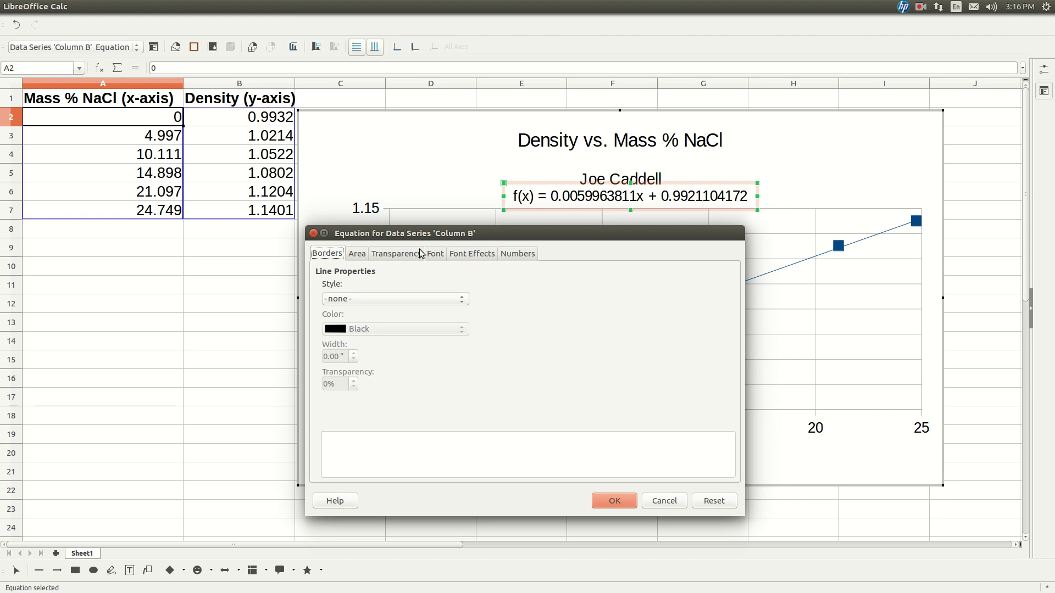
left_click(518, 254)
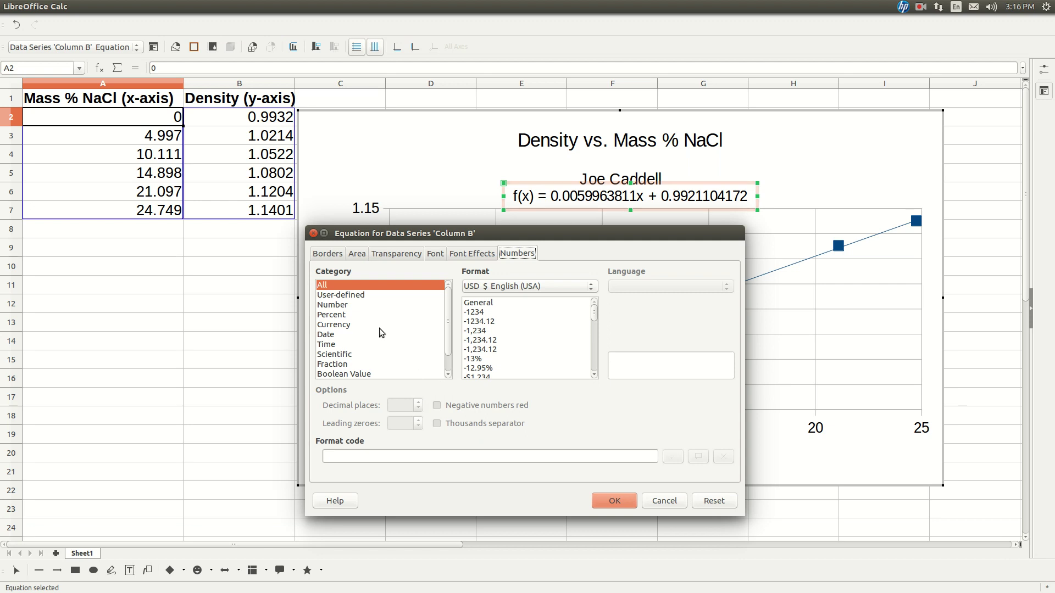
left_click(363, 304)
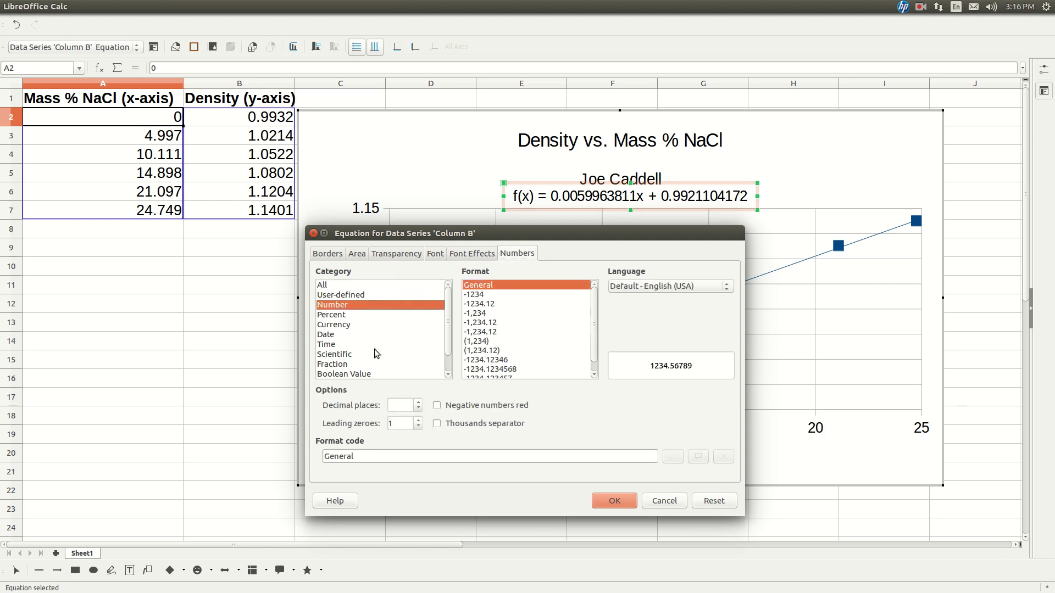
left_click(419, 404)
left_click(419, 404)
left_click(419, 404)
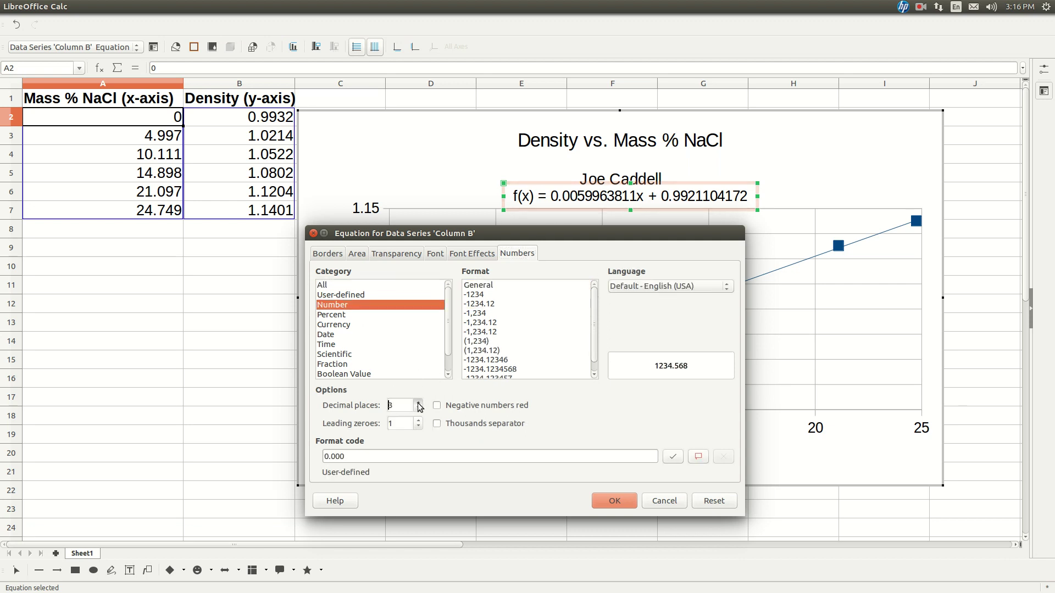
left_click(419, 403)
left_click(418, 403)
left_click(418, 403)
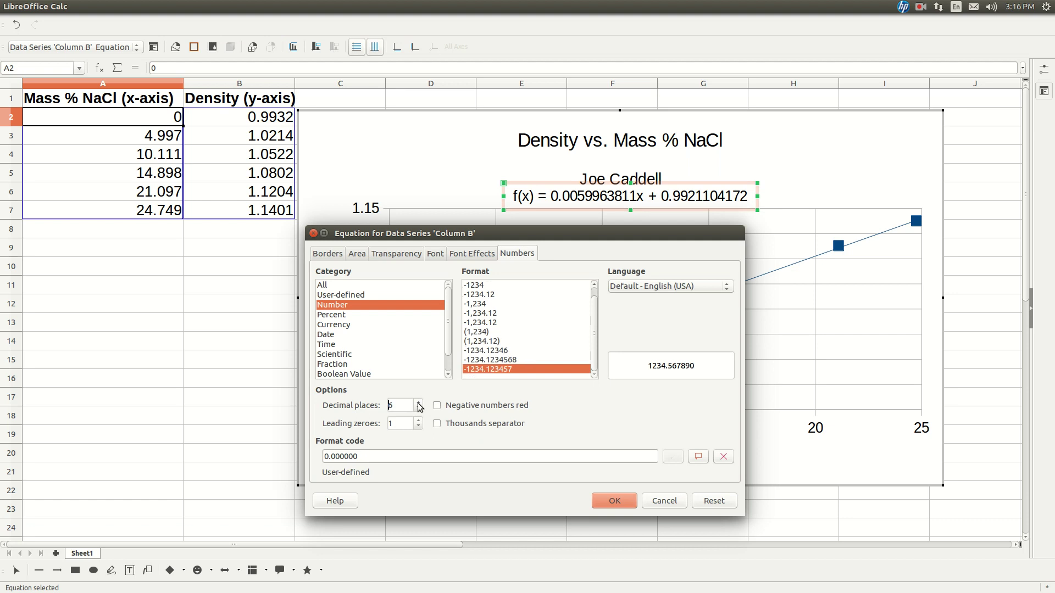
left_click(605, 504)
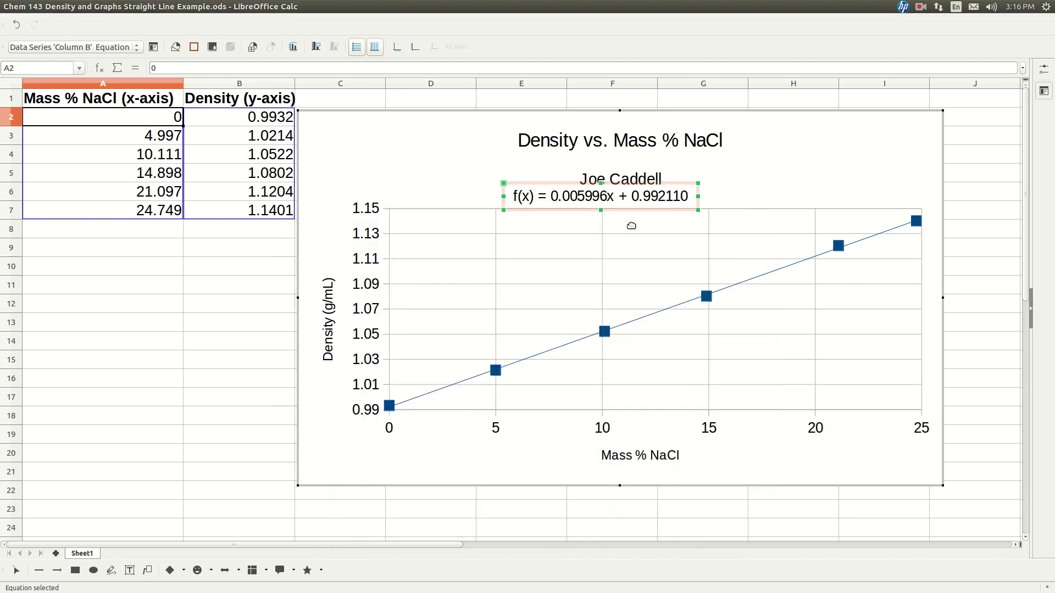
left_click_drag(628, 209, 831, 188)
left_click(699, 198)
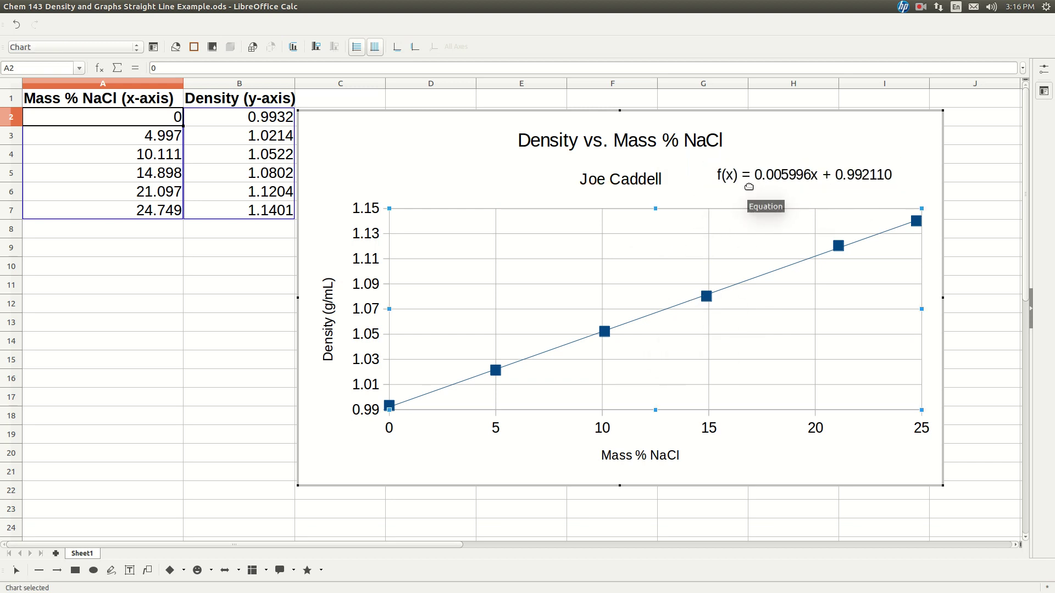